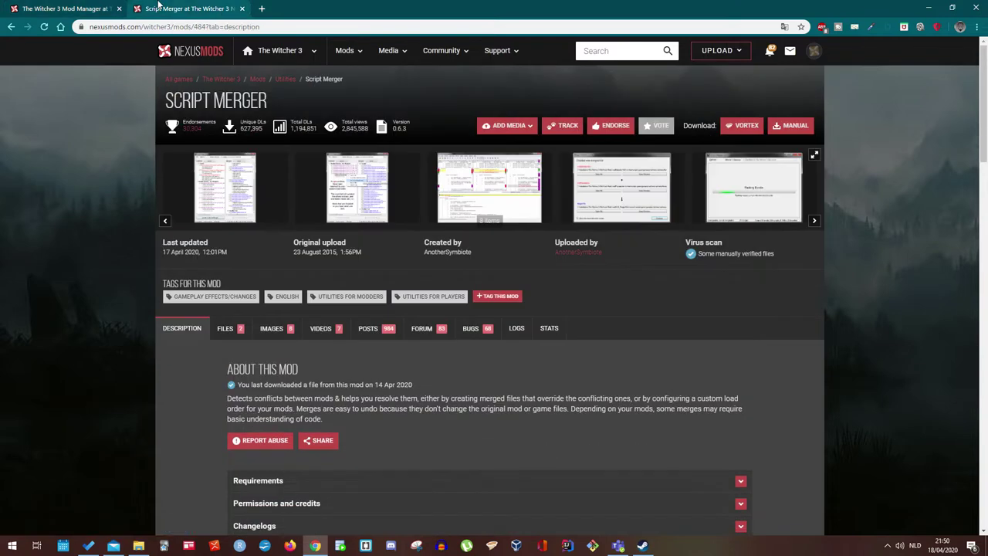
Switch to the Script Merger mod page on Nexus Mods.
{"action": "left_click", "coordinate": [162, 8]}
Go back to The Witcher 3 Mod Manager mod page on Nexus Mods.
{"action": "left_click", "coordinate": [83, 8]}
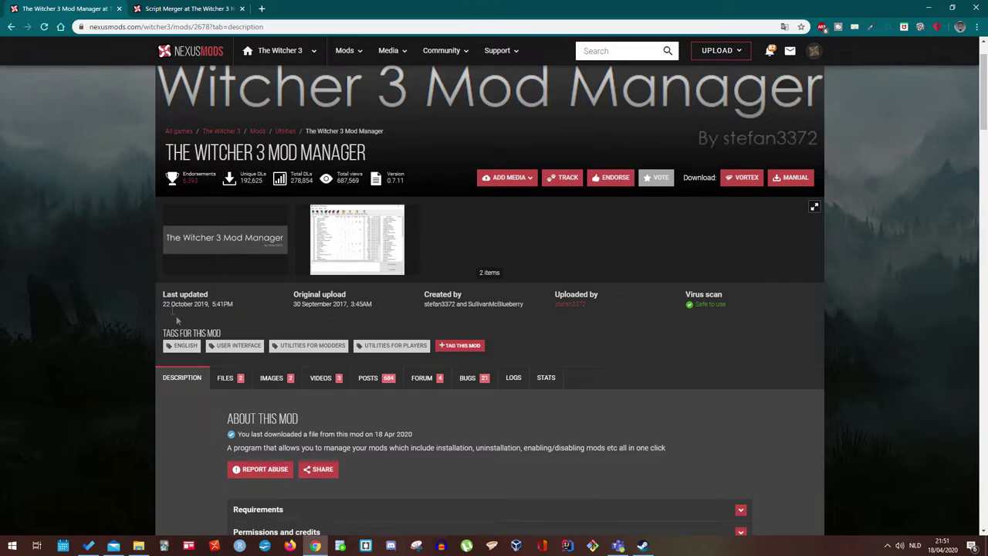
Manually download the Mod Manager main file from its FILES list, then view the Downloads folder.
{"action": "left_click", "coordinate": [223, 376]}
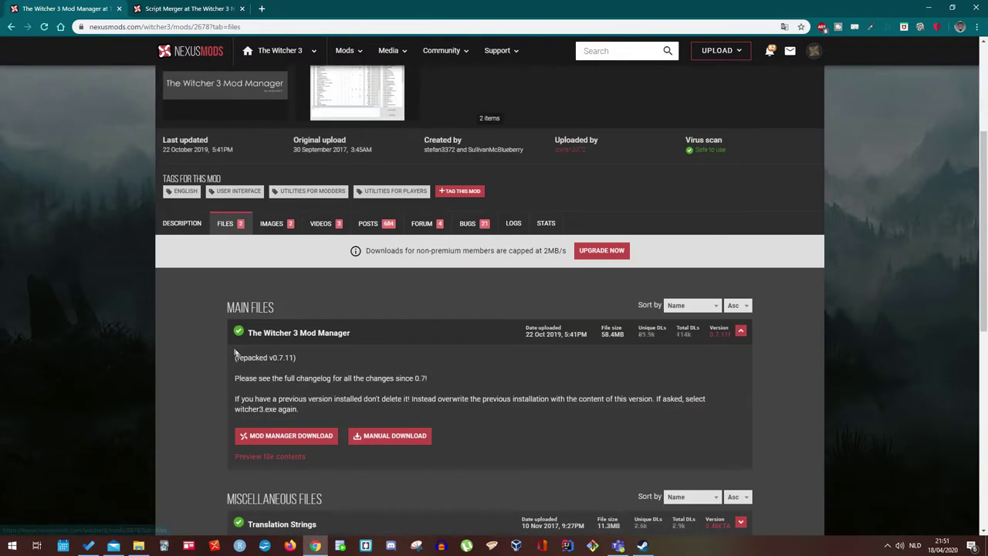
{"action": "scroll", "coordinate": [255, 433], "scroll_direction": "up", "scroll_amount": 1}
{"action": "scroll", "coordinate": [263, 444], "scroll_direction": "down", "scroll_amount": 1}
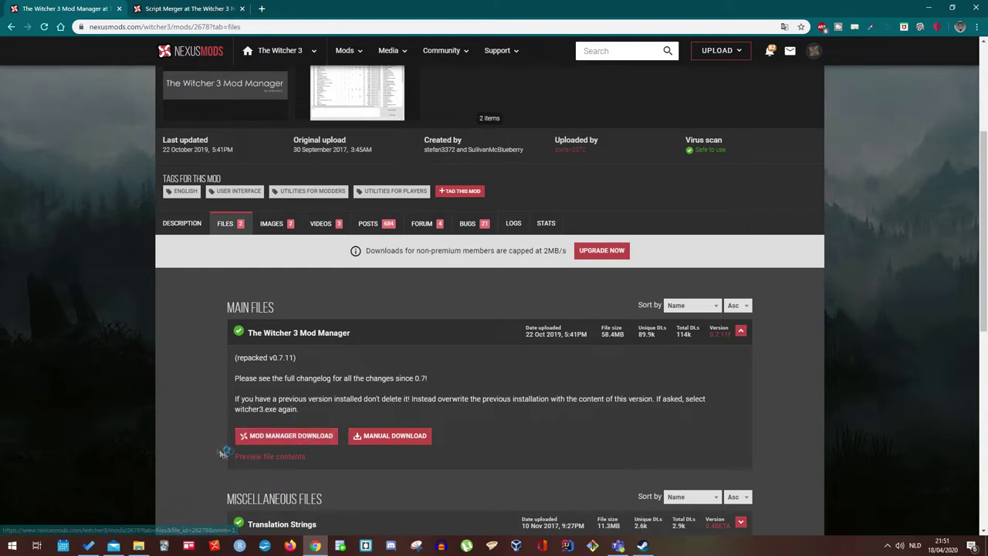
{"action": "left_click", "coordinate": [400, 444]}
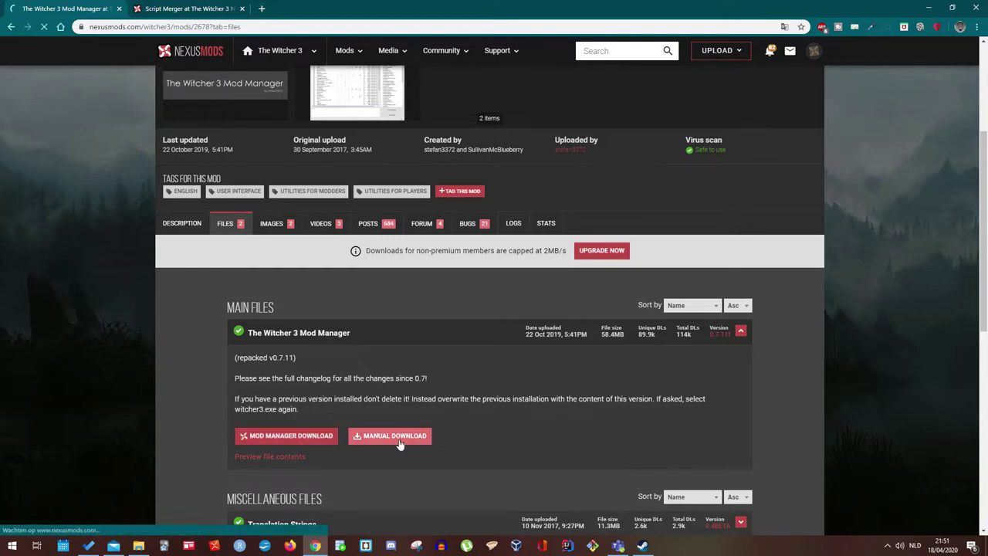
{"action": "scroll", "coordinate": [370, 432], "scroll_direction": "down", "scroll_amount": 6}
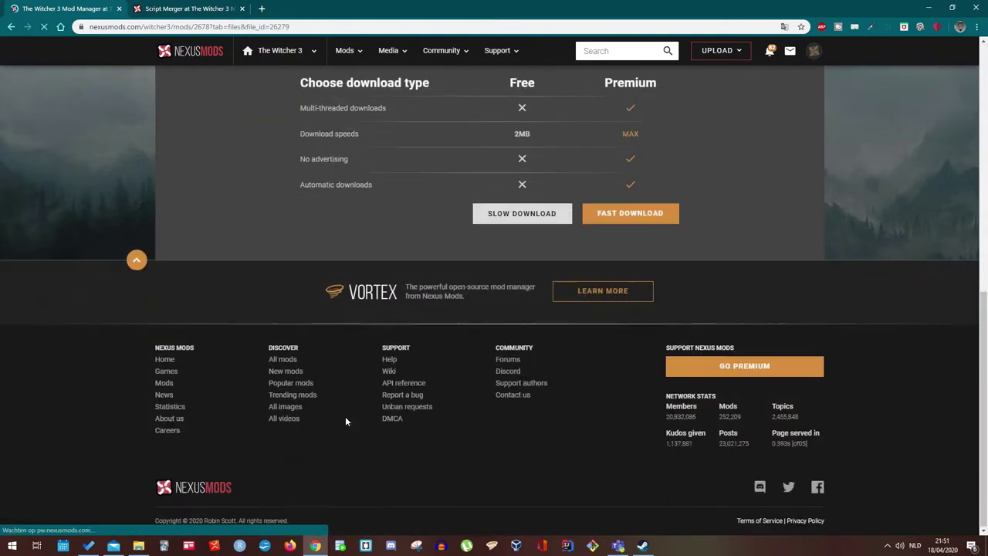
{"action": "scroll", "coordinate": [345, 416], "scroll_direction": "up", "scroll_amount": 3}
{"action": "left_click", "coordinate": [138, 546]}
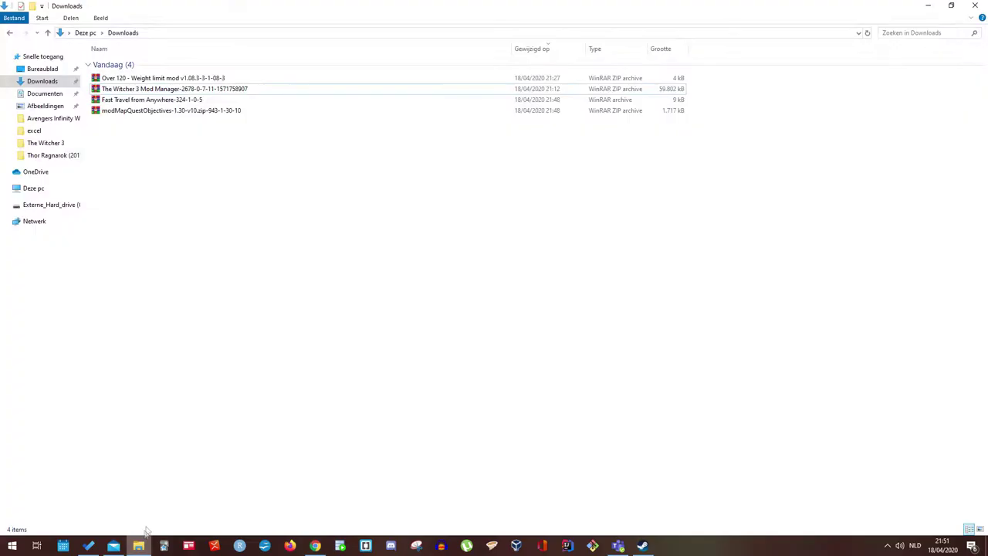
Extract the Witcher 3 Mod Manager-2678-0-7-11 zip into its own folder in Downloads.
{"action": "left_click", "coordinate": [139, 92]}
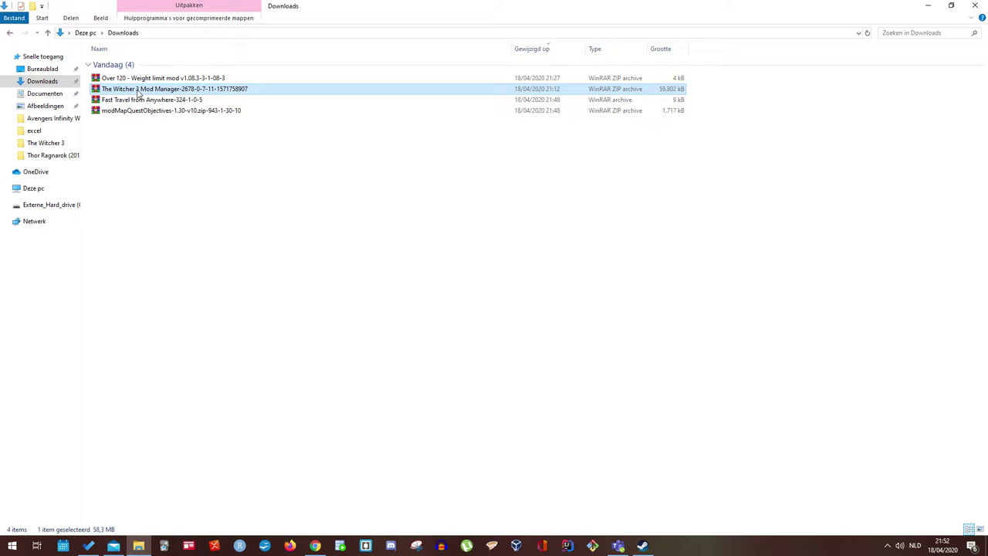
{"action": "right_click", "coordinate": [139, 92]}
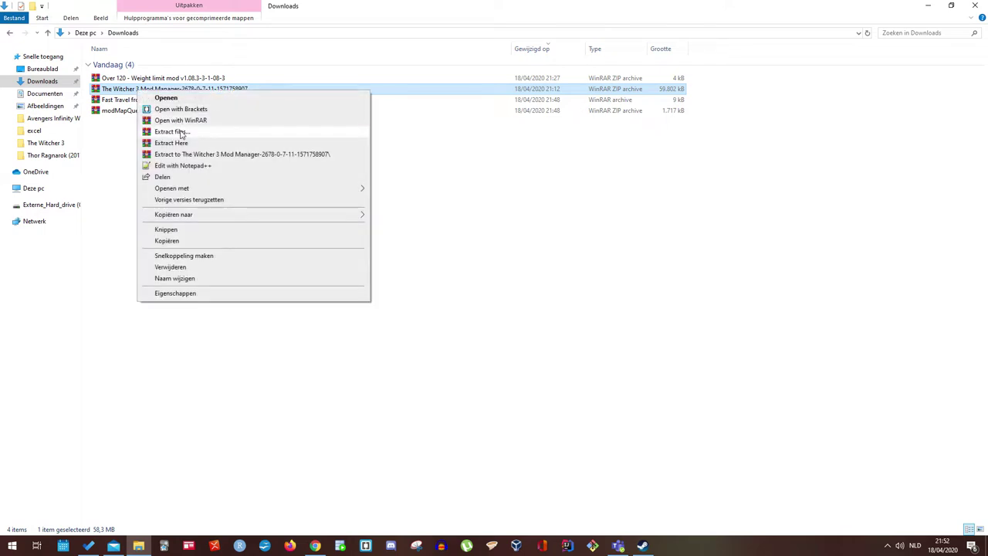
{"action": "left_click", "coordinate": [182, 133]}
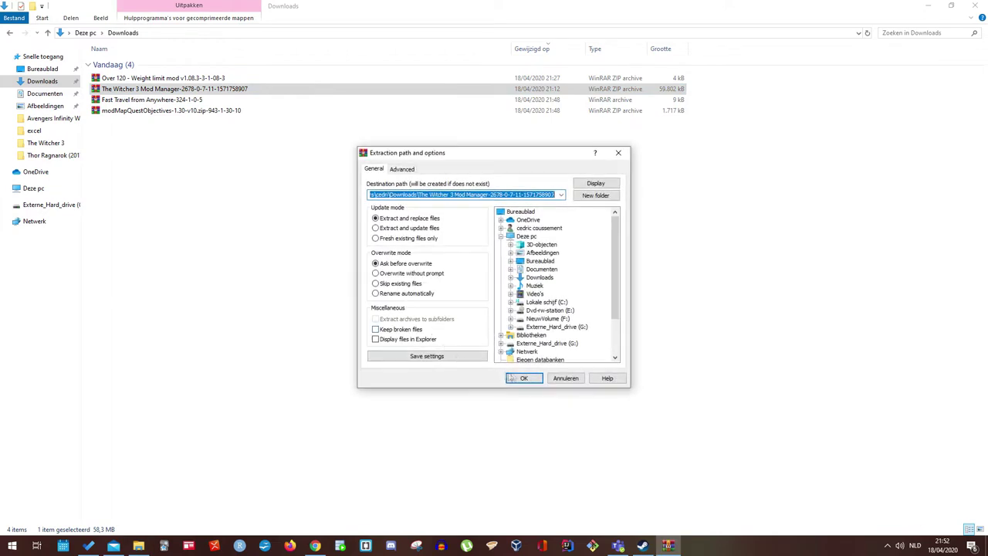
{"action": "left_click", "coordinate": [511, 378]}
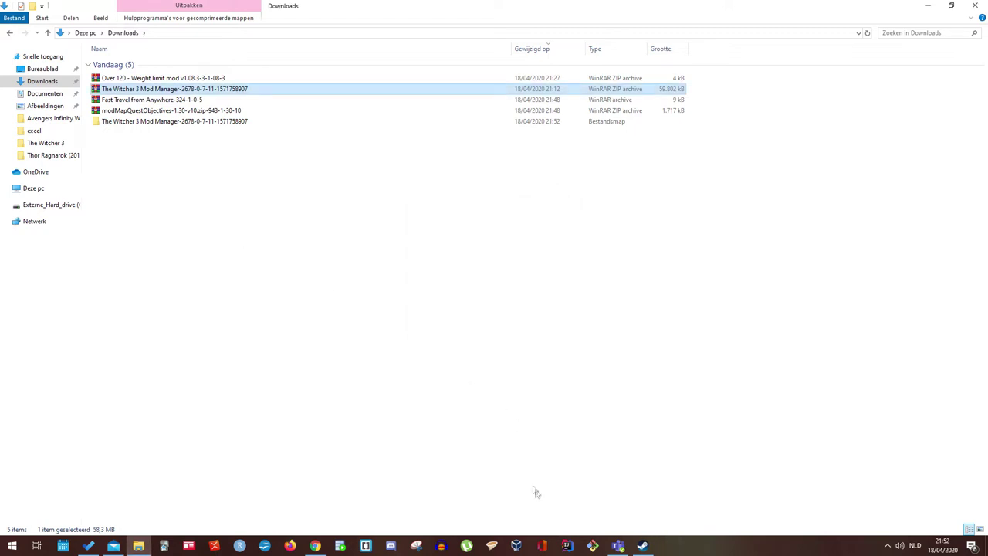
{"action": "left_click", "coordinate": [643, 546]}
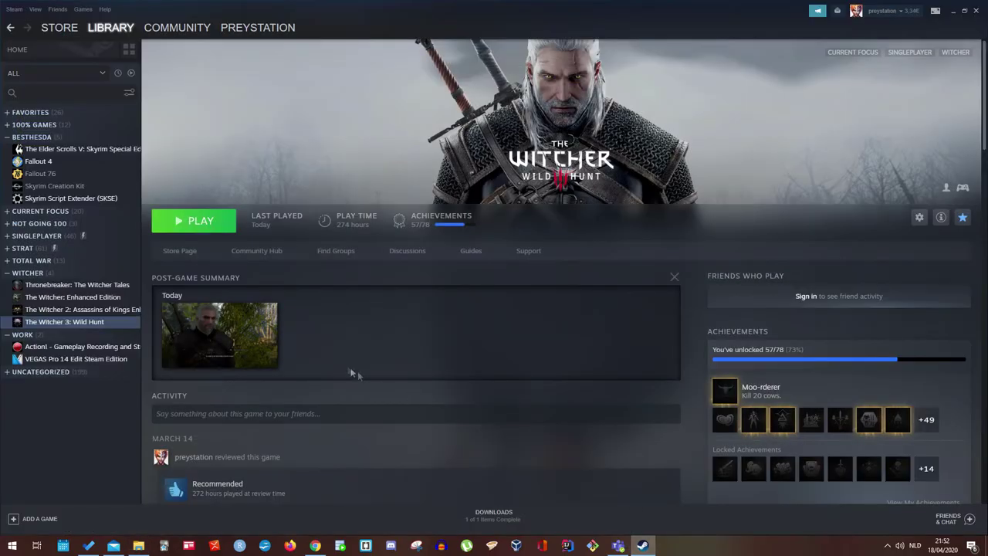
Open The Witcher 3 install folder through Steam's Browse local files and bring it forward.
{"action": "right_click", "coordinate": [87, 326]}
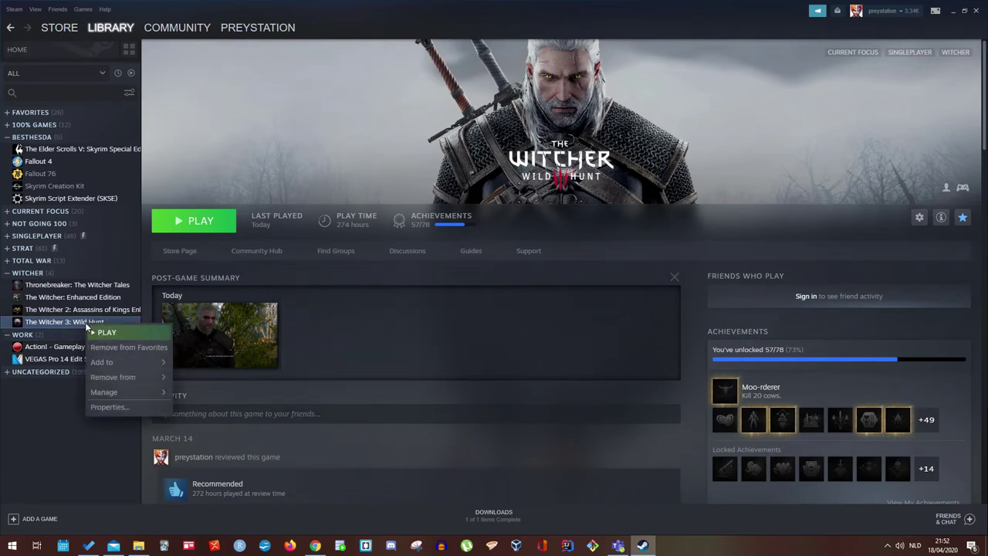
{"action": "mouse_move", "coordinate": [117, 395]}
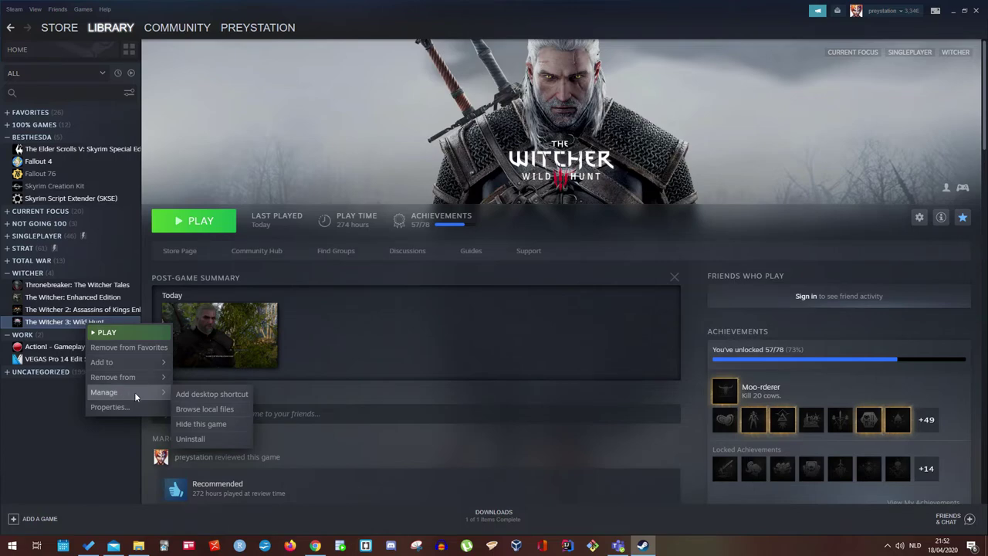
{"action": "left_click", "coordinate": [200, 408]}
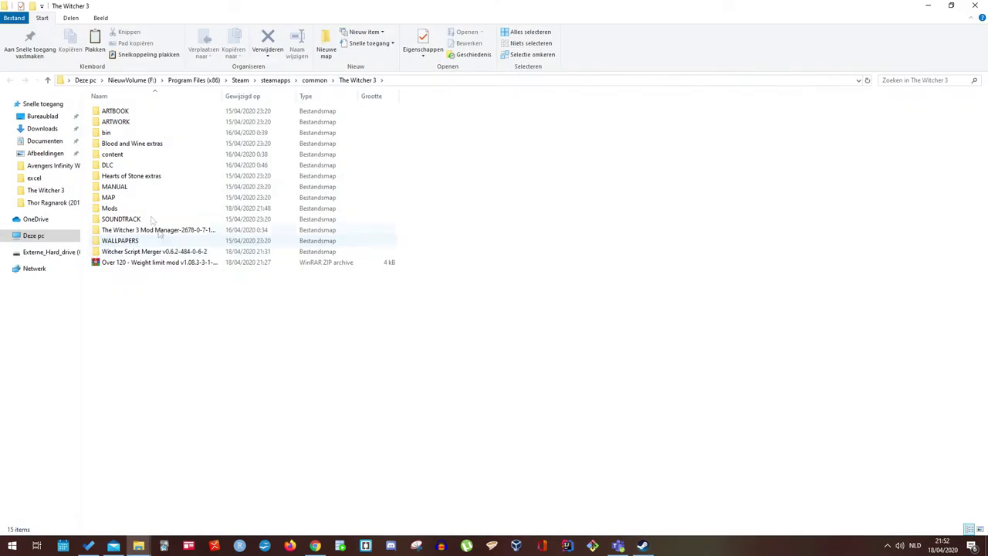
{"action": "left_click", "coordinate": [640, 542]}
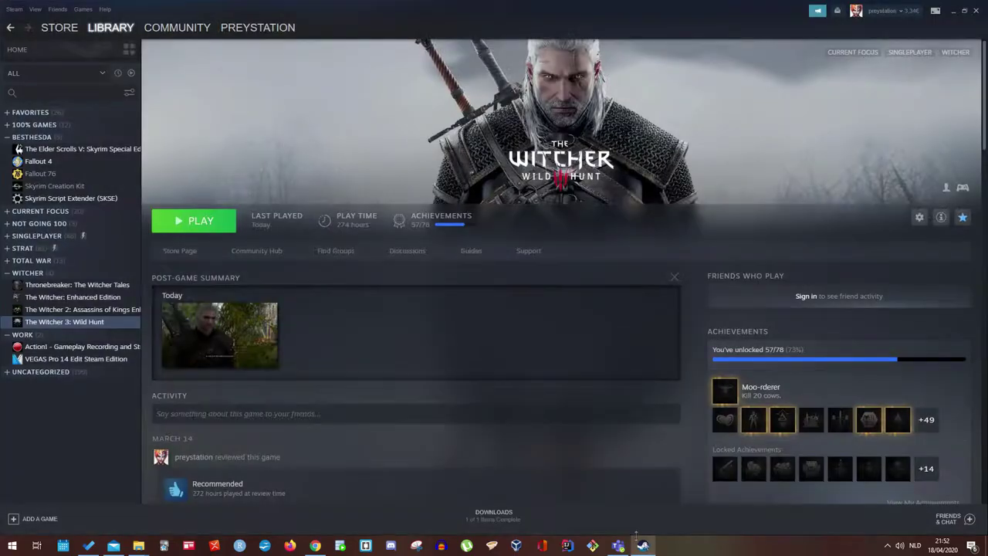
{"action": "right_click", "coordinate": [72, 322]}
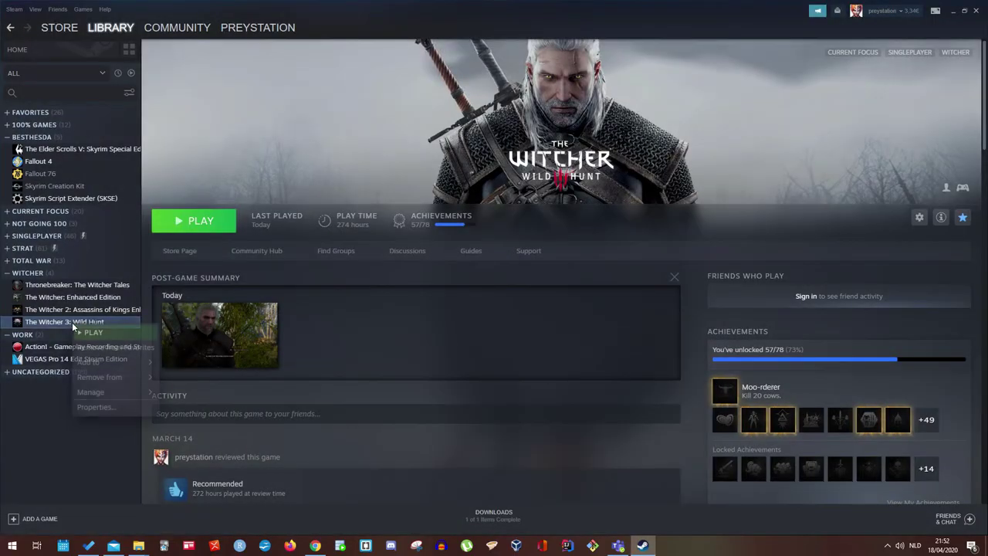
{"action": "left_click", "coordinate": [95, 407]}
{"action": "left_click", "coordinate": [459, 128]}
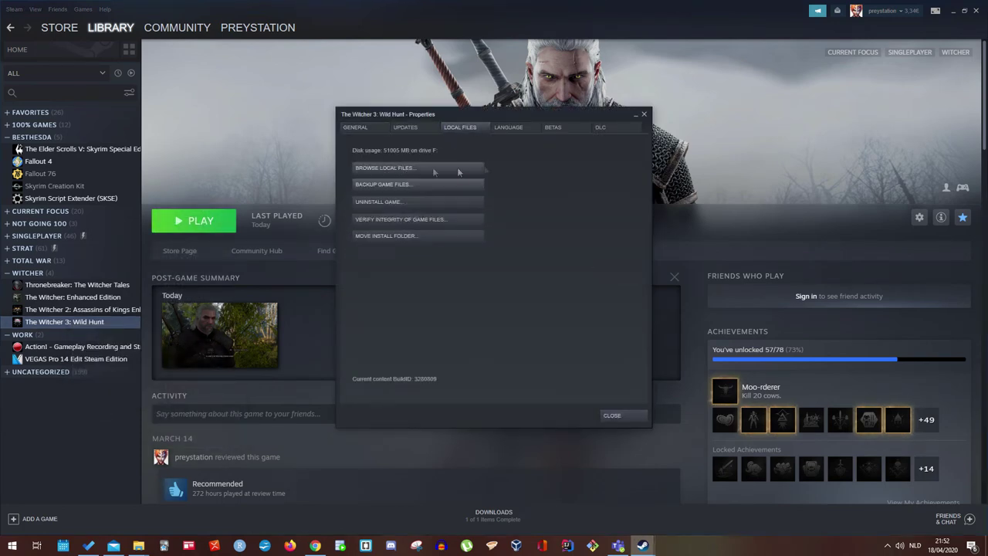
{"action": "left_click", "coordinate": [644, 115]}
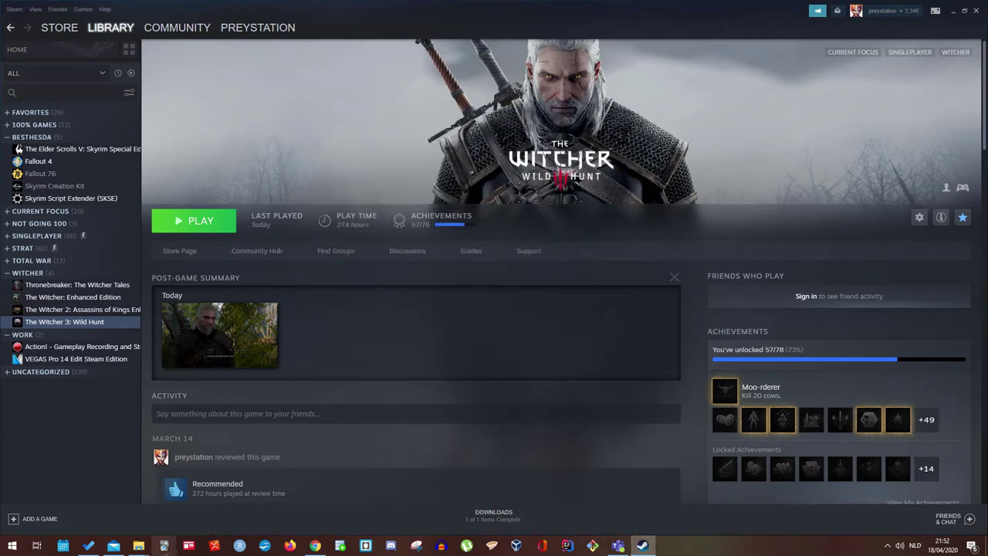
{"action": "mouse_move", "coordinate": [138, 545]}
{"action": "left_click", "coordinate": [177, 513]}
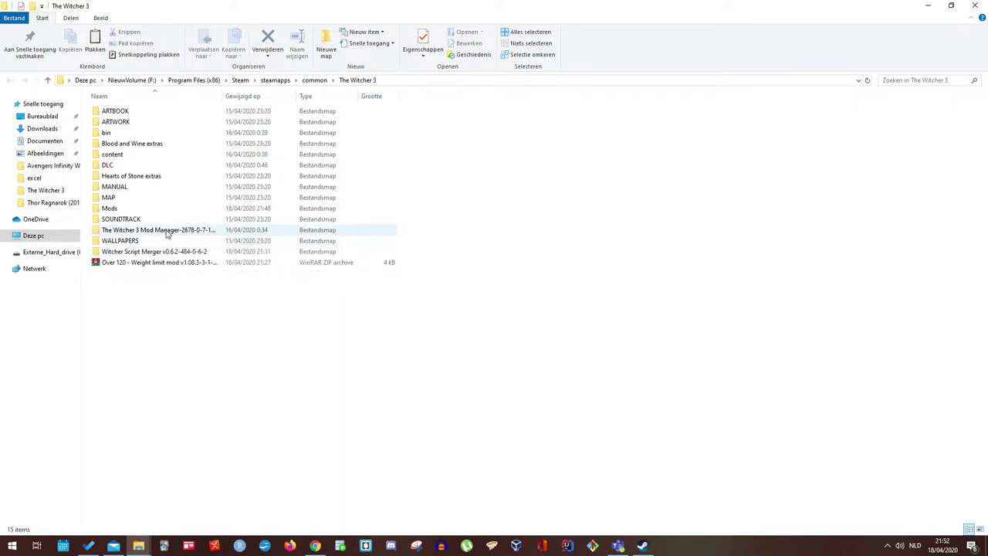
Return to the Downloads window with the weight-limit, fast-travel and map-objectives archives.
{"action": "mouse_move", "coordinate": [139, 535]}
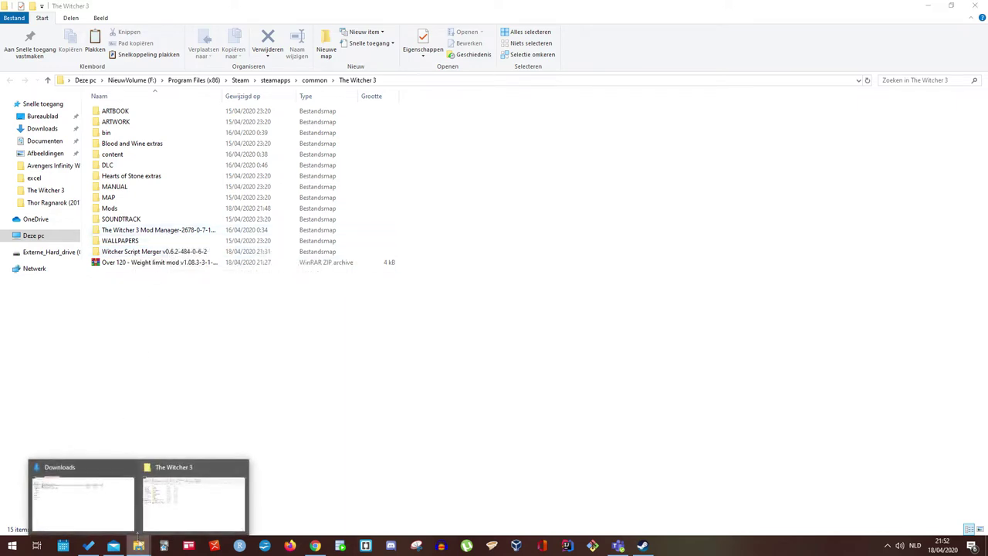
{"action": "left_click", "coordinate": [78, 501]}
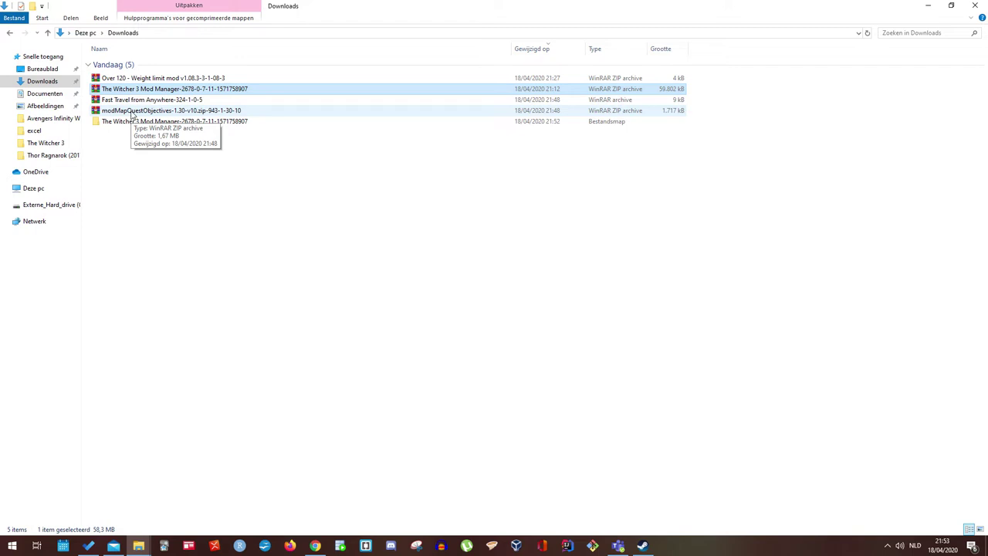
Copy the modMapQuestObjectives, Fast Travel and Over 120 archives into The Witcher 3 folder, skipping the duplicate.
{"action": "left_click", "coordinate": [132, 113]}
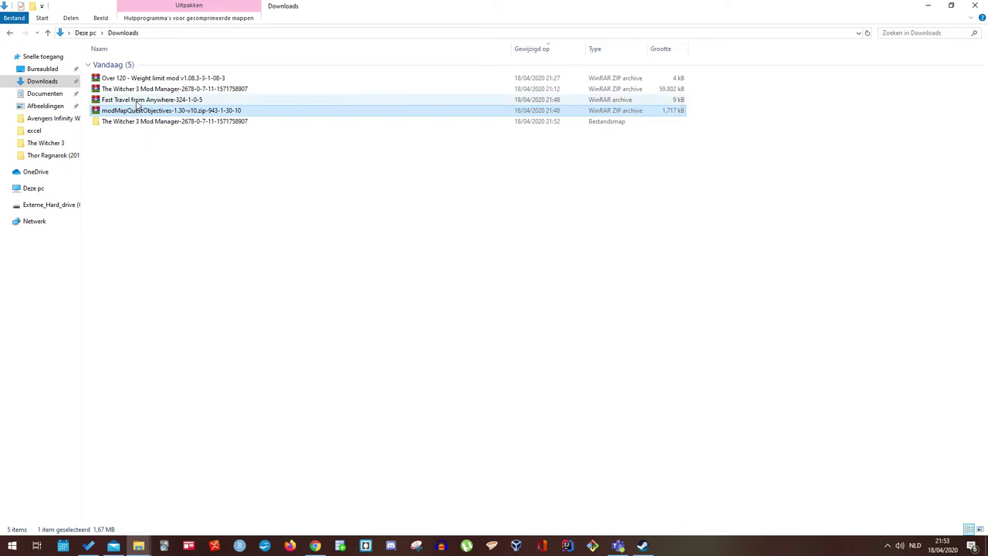
{"action": "left_click", "coordinate": [137, 103], "text": "ctrl"}
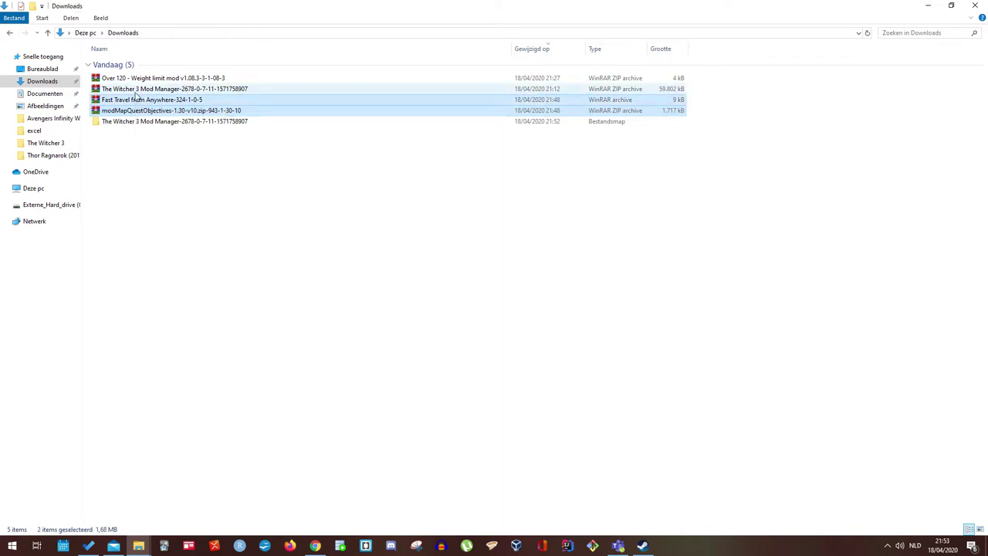
{"action": "left_click", "coordinate": [123, 78], "text": "ctrl"}
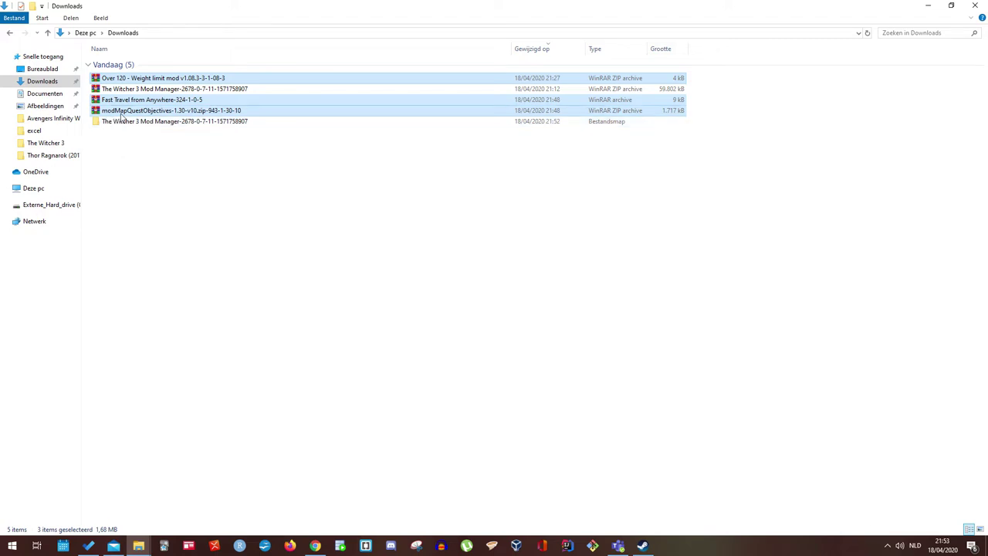
{"action": "left_click", "coordinate": [150, 543]}
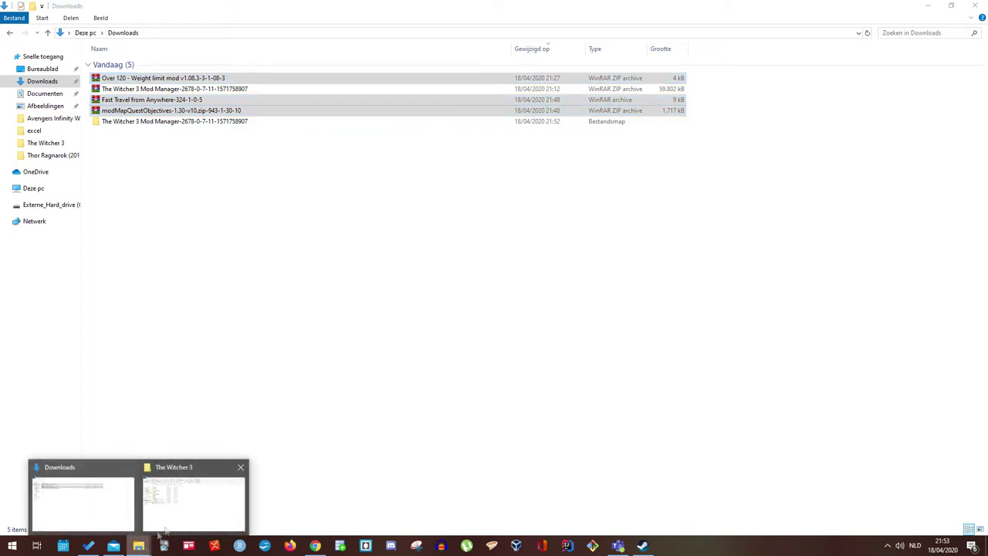
{"action": "left_click", "coordinate": [193, 508]}
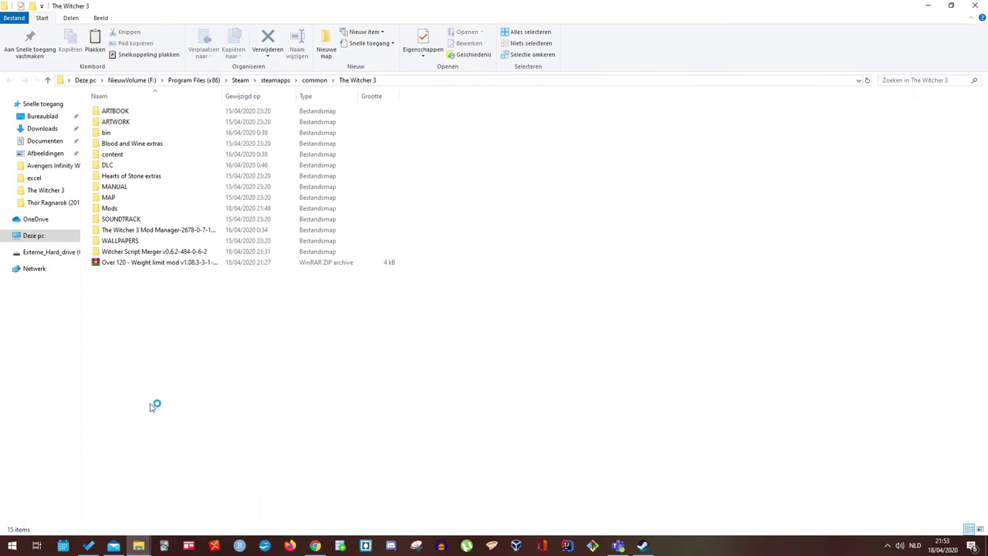
{"action": "left_click", "coordinate": [462, 216]}
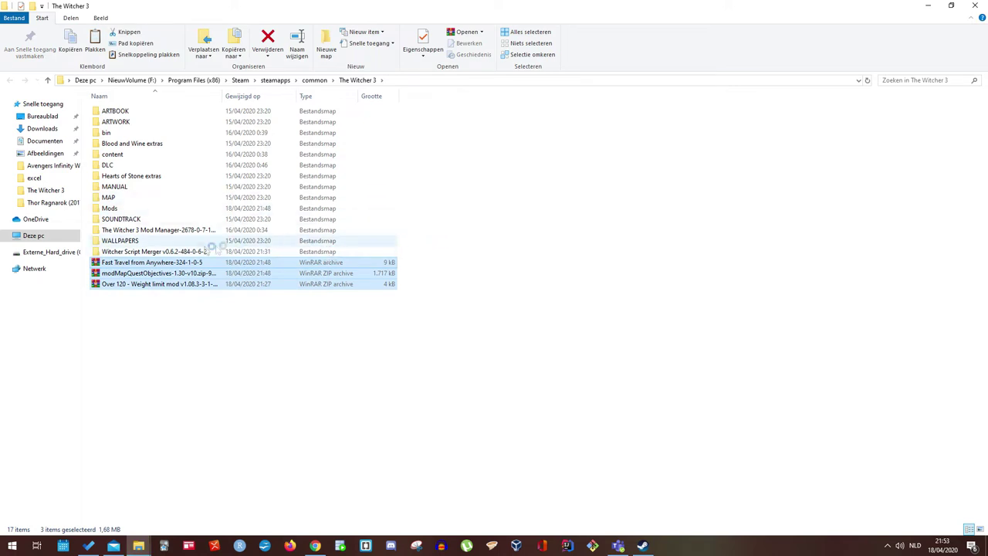
{"action": "double_click", "coordinate": [131, 230]}
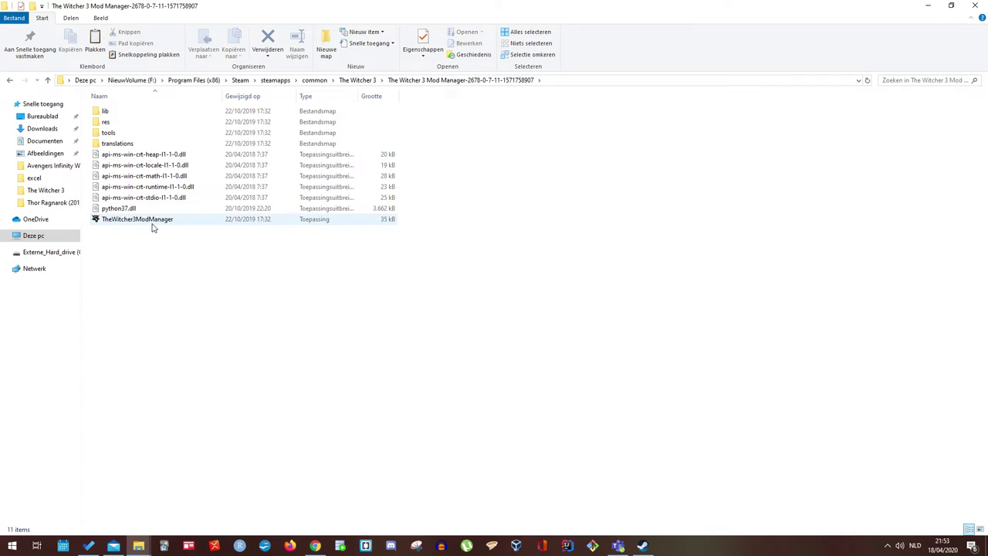
Launch TheWitcher3ModManager and maximize its window.
{"action": "left_click", "coordinate": [153, 224]}
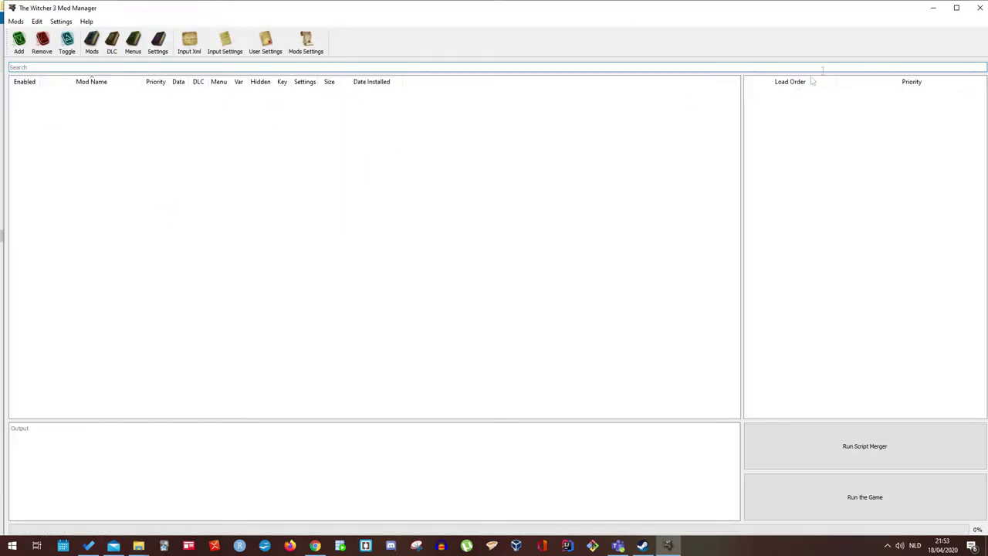
{"action": "left_click", "coordinate": [958, 12]}
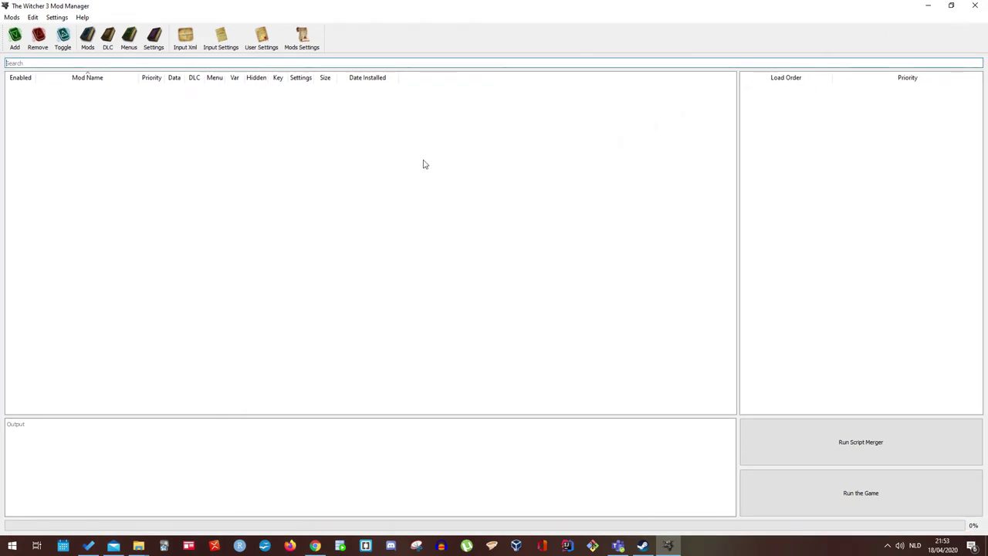
Install the Fast Travel from Anywhere and Map Quest Objectives archives, declining Script Merger both times.
{"action": "left_click", "coordinate": [13, 39]}
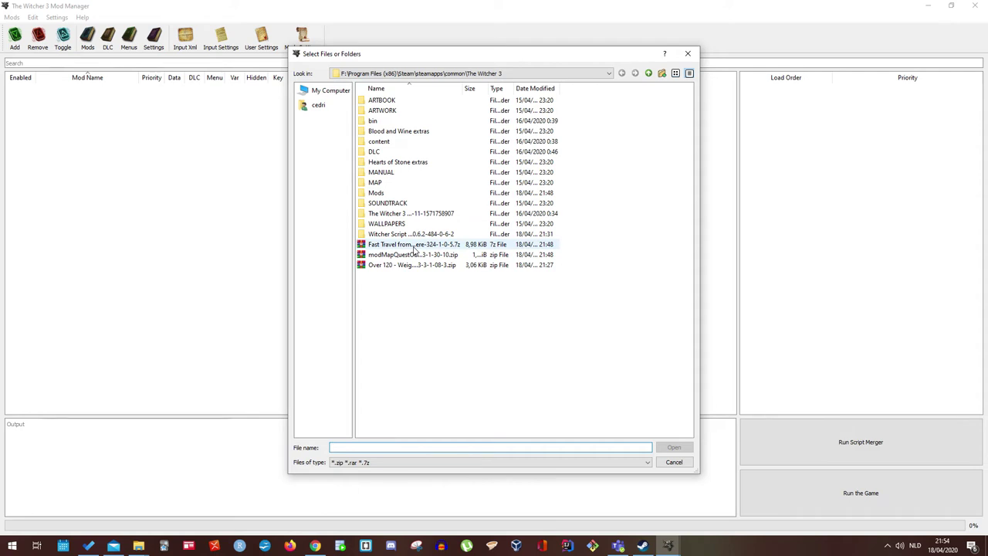
{"action": "double_click", "coordinate": [414, 245]}
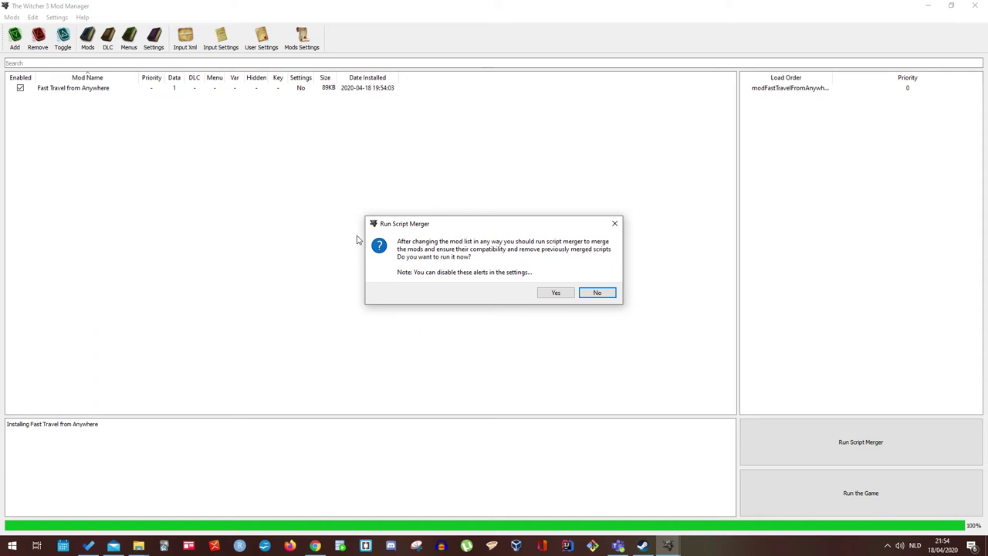
{"action": "key", "text": "Return"}
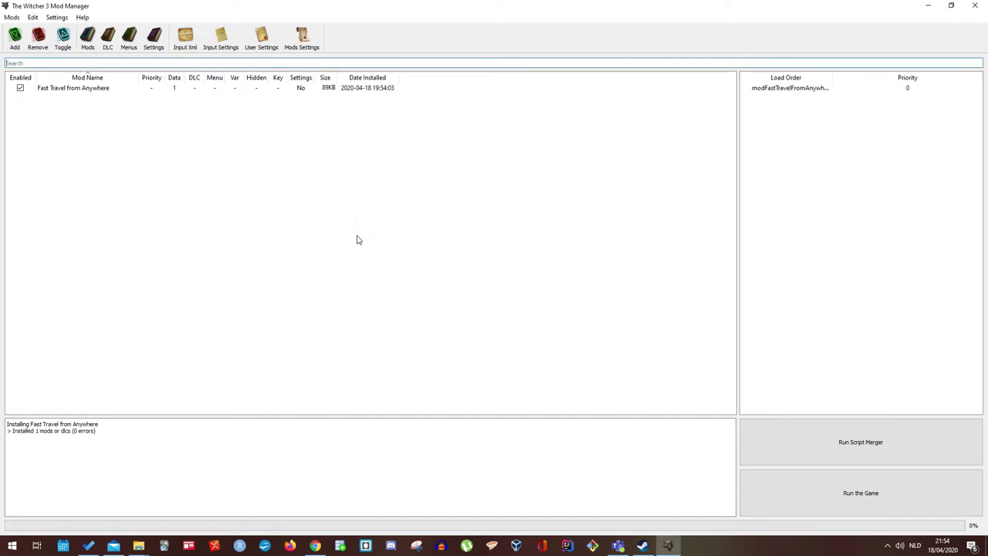
{"action": "left_click", "coordinate": [15, 39]}
{"action": "double_click", "coordinate": [394, 255]}
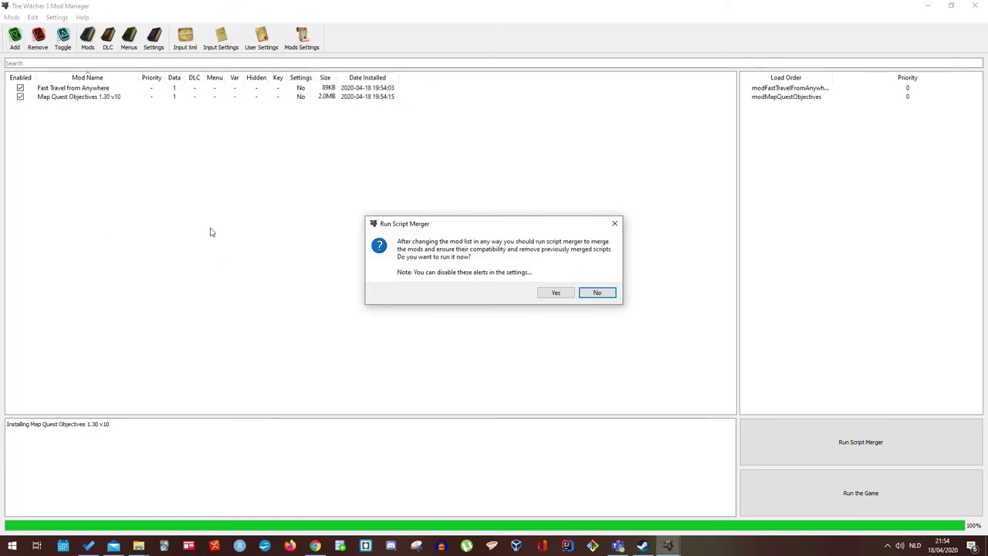
{"action": "left_click", "coordinate": [598, 293]}
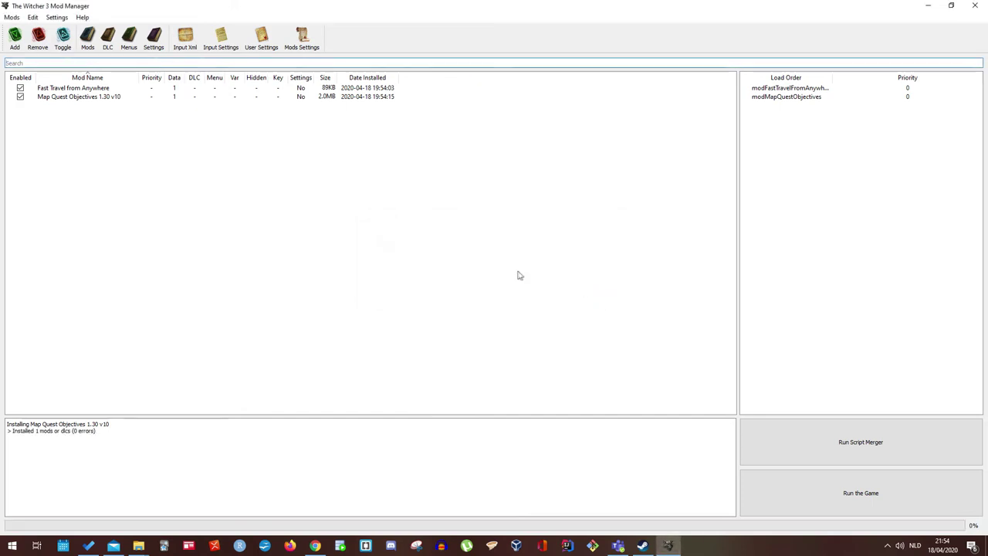
Install the Over 120 weight-limit archive and accept running Script Merger.
{"action": "left_click", "coordinate": [14, 45]}
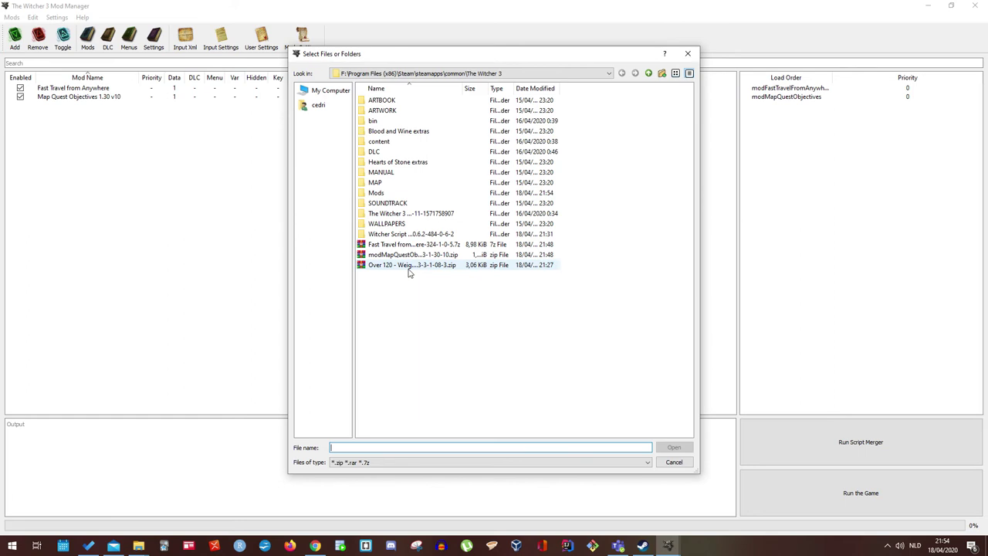
{"action": "double_click", "coordinate": [384, 265]}
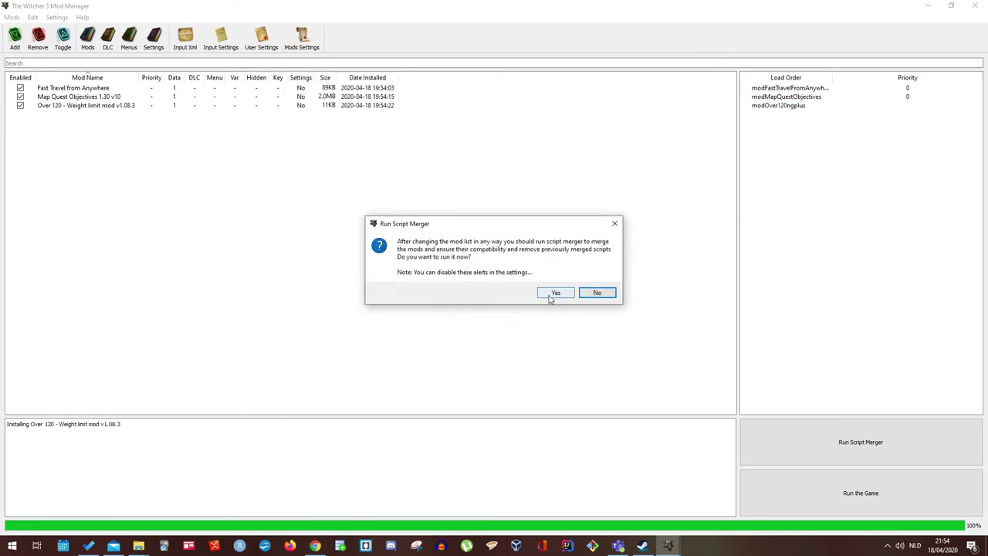
{"action": "left_click", "coordinate": [553, 295]}
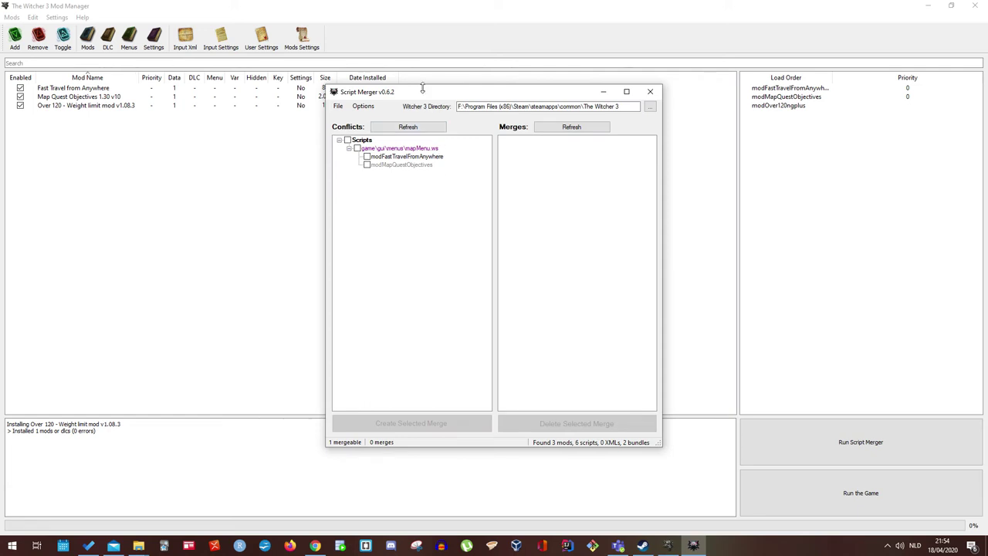
Tick all conflicting scripts, merge mapMenu.ws, confirm the summary and close Script Merger.
{"action": "left_click_drag", "start_coordinate": [420, 86], "coordinate": [240, 38]}
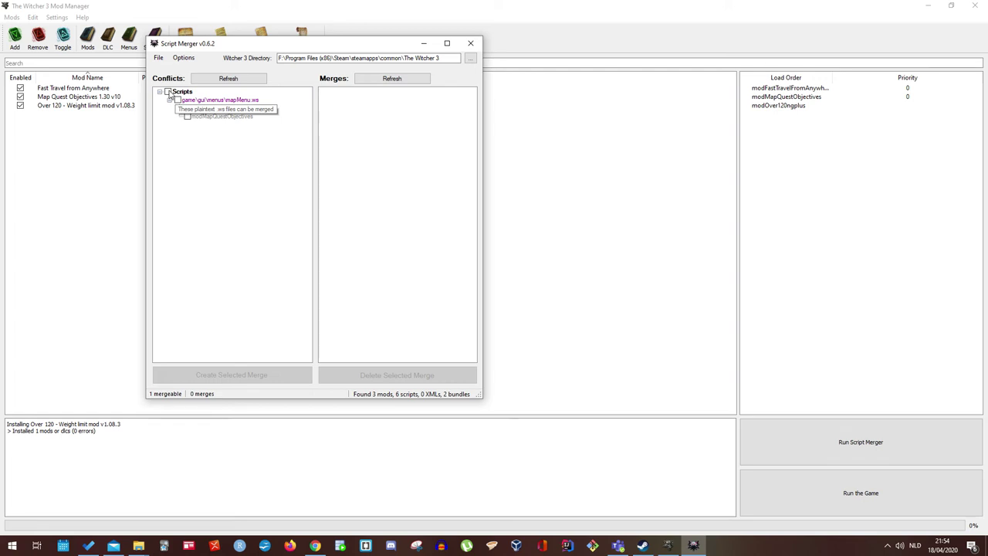
{"action": "left_click", "coordinate": [168, 92]}
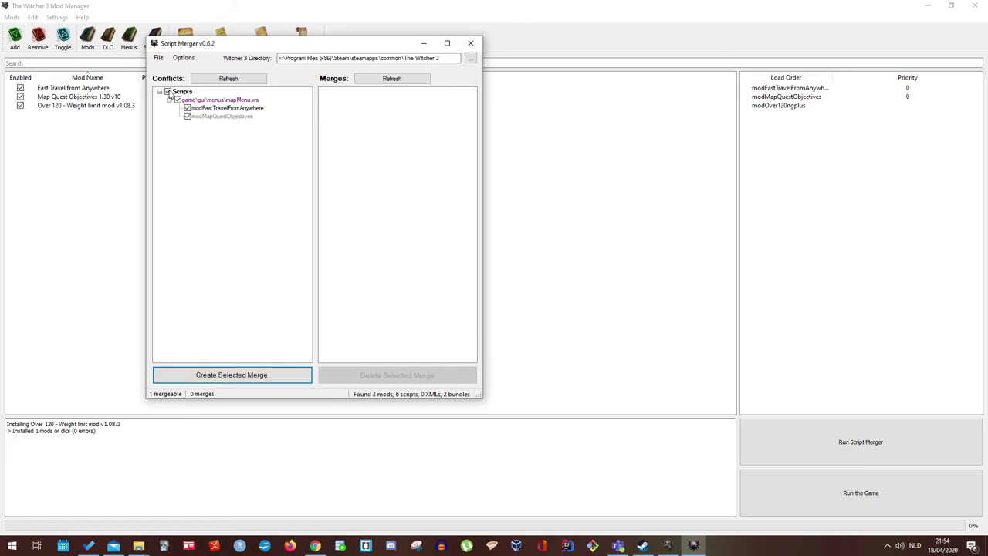
{"action": "left_click", "coordinate": [224, 377]}
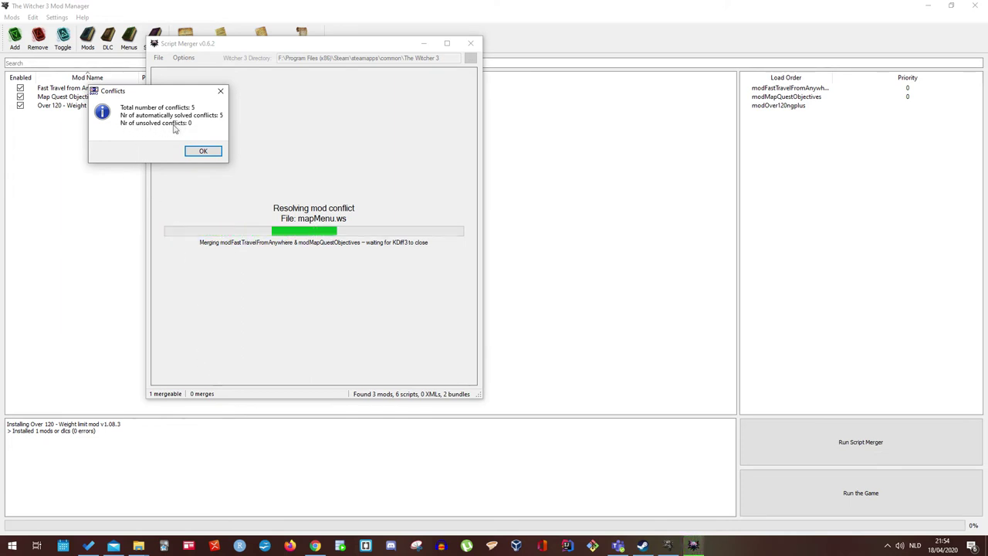
{"action": "left_click", "coordinate": [197, 151]}
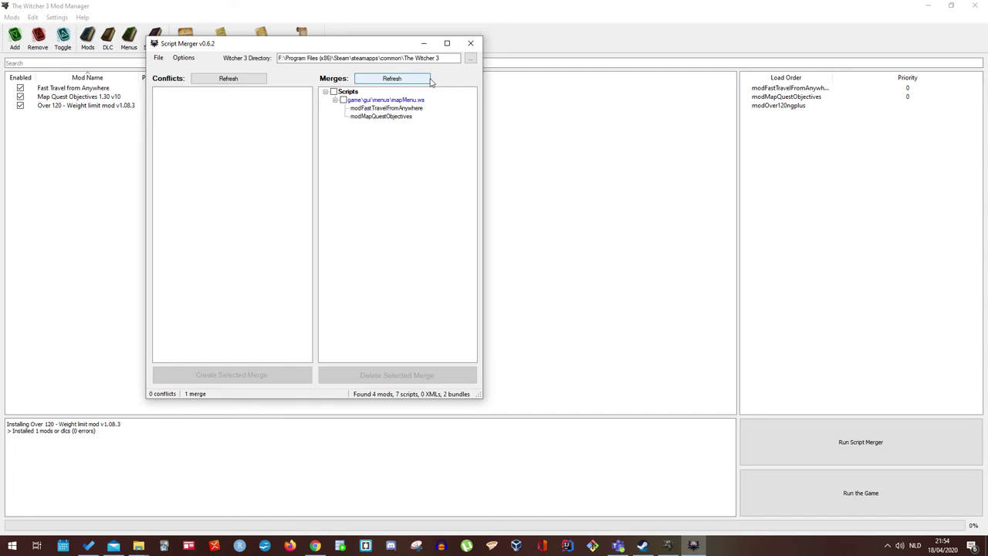
{"action": "left_click", "coordinate": [470, 44]}
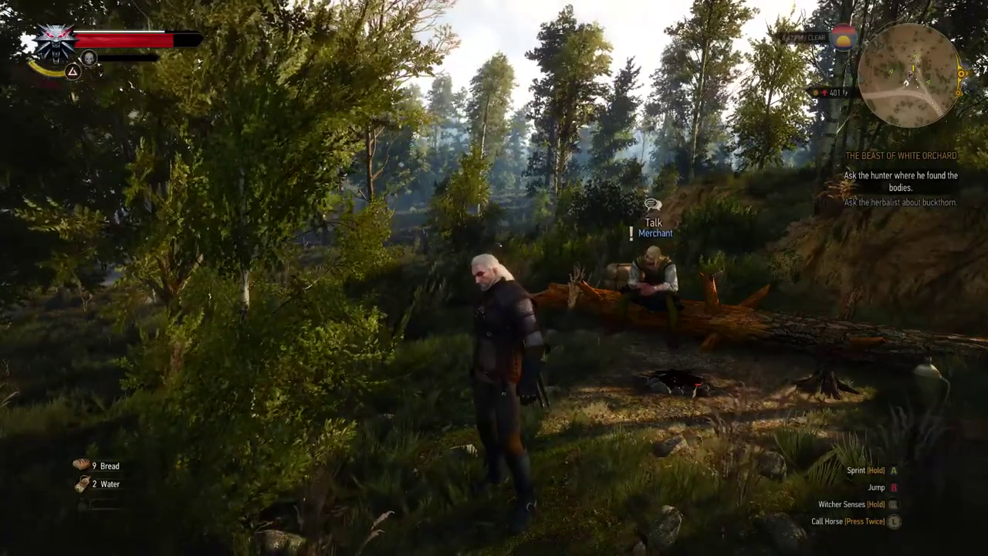
Fast travel via the world map to Woesong Bridge, arriving beside a water mill.
{"action": "key", "text": "Escape"}
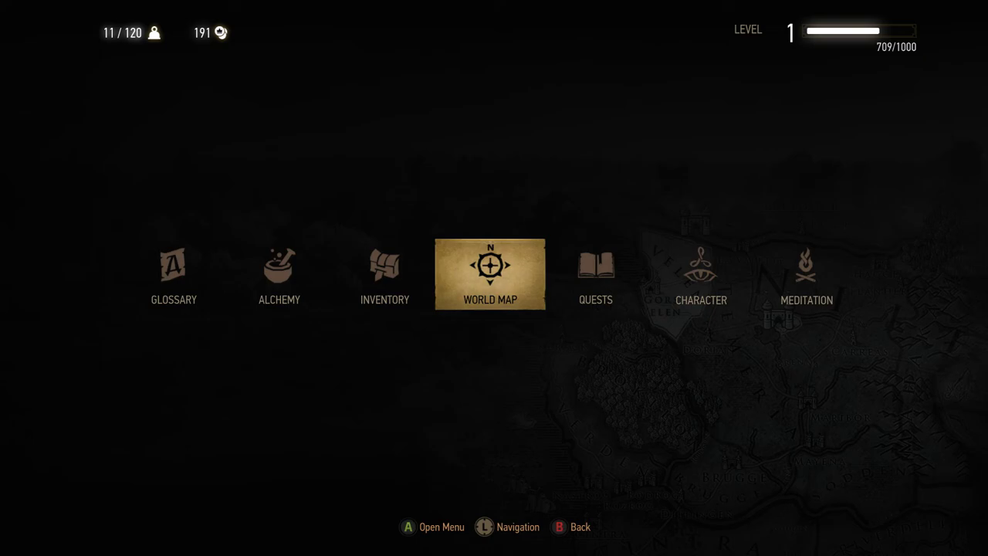
{"action": "key", "text": "Return"}
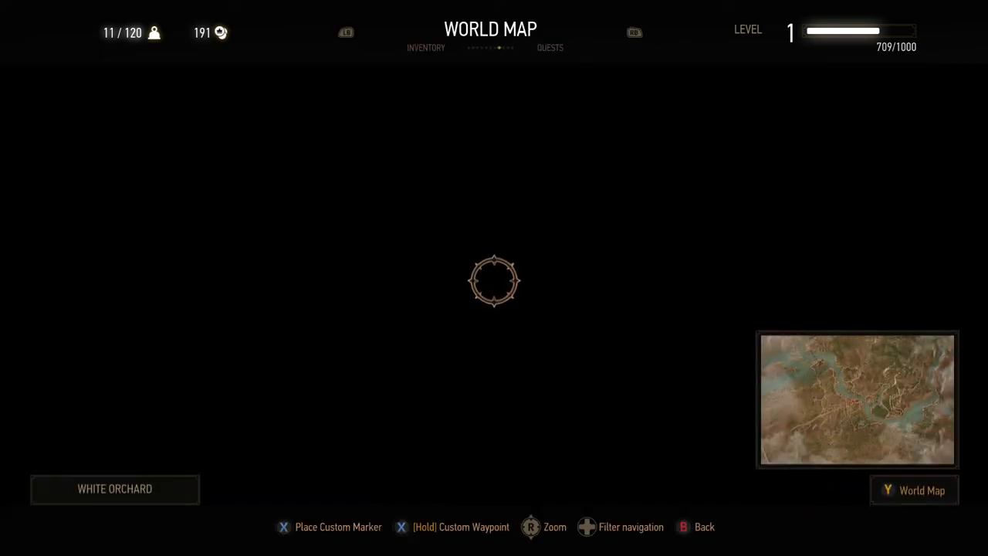
{"action": "key", "text": "Down"}
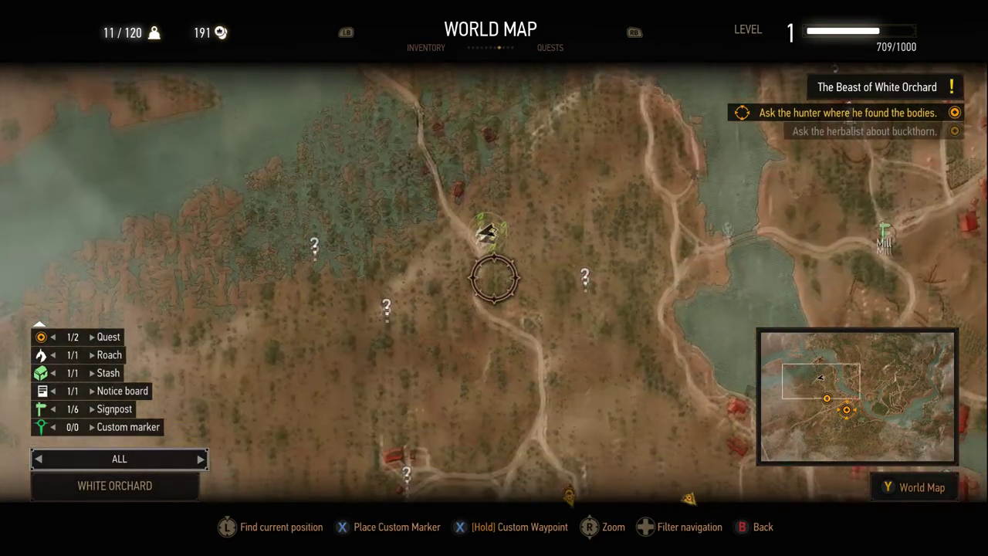
{"action": "scroll", "coordinate": [494, 282], "scroll_direction": "down", "scroll_amount": 5}
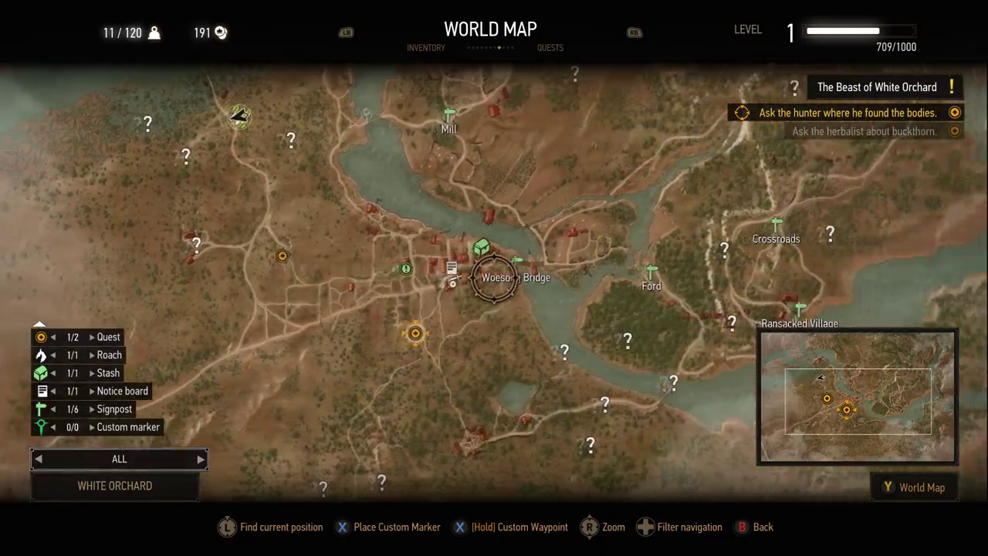
{"action": "key", "text": "Return"}
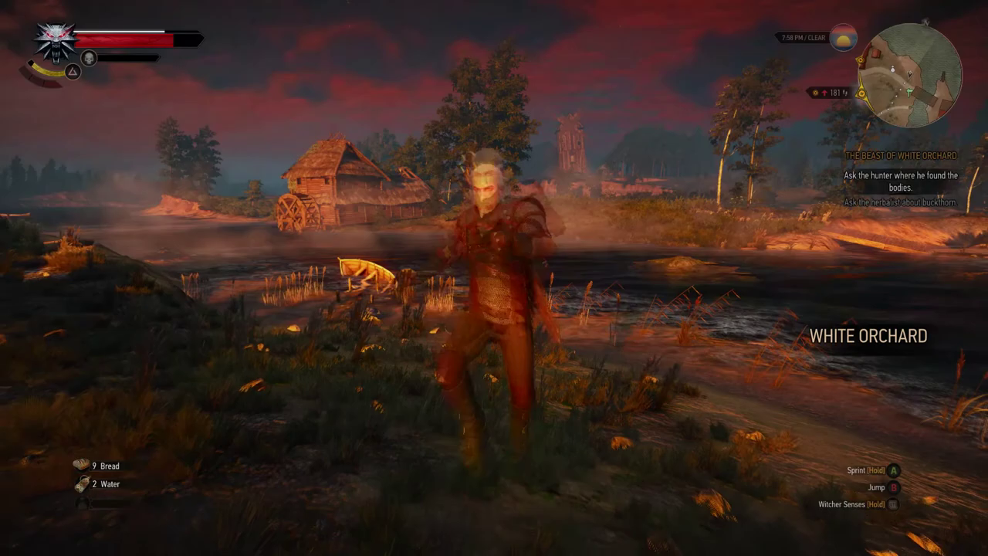
Reopen the White Orchard world map and pan toward Ransacked Village and an undiscovered location.
{"action": "key", "text": "Escape"}
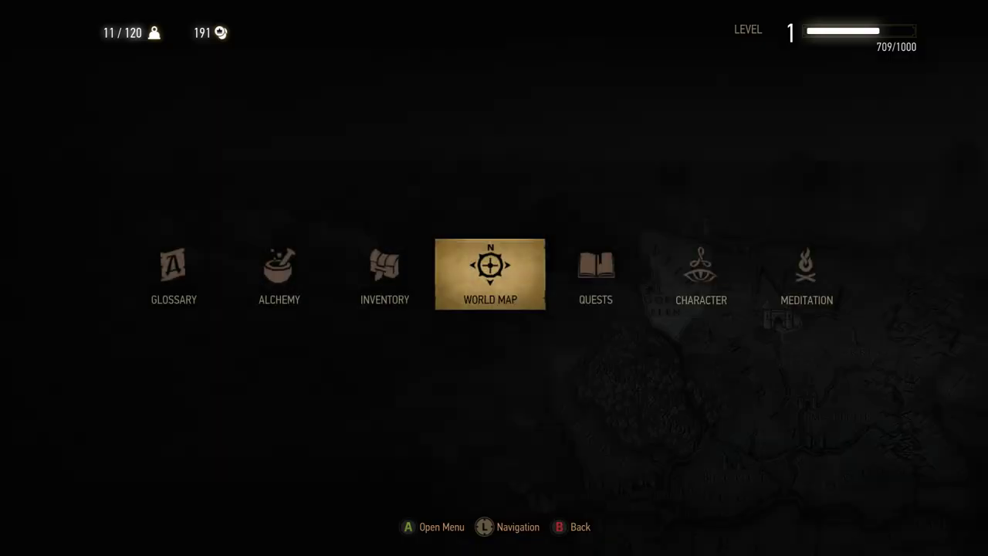
{"action": "key", "text": "Return"}
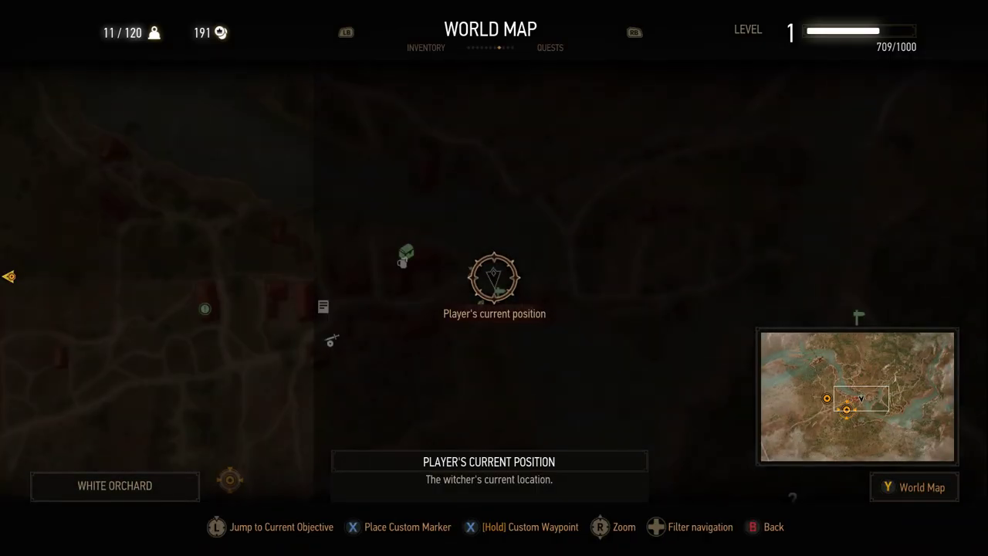
{"action": "key", "text": "Right"}
{"action": "key", "text": "Down"}
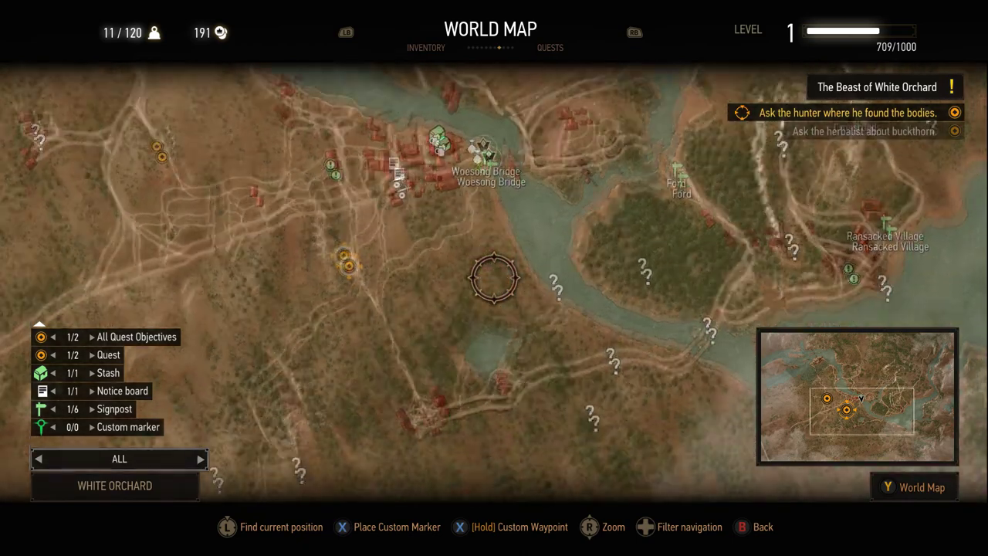
{"action": "key", "text": "Right"}
{"action": "key", "text": "Up"}
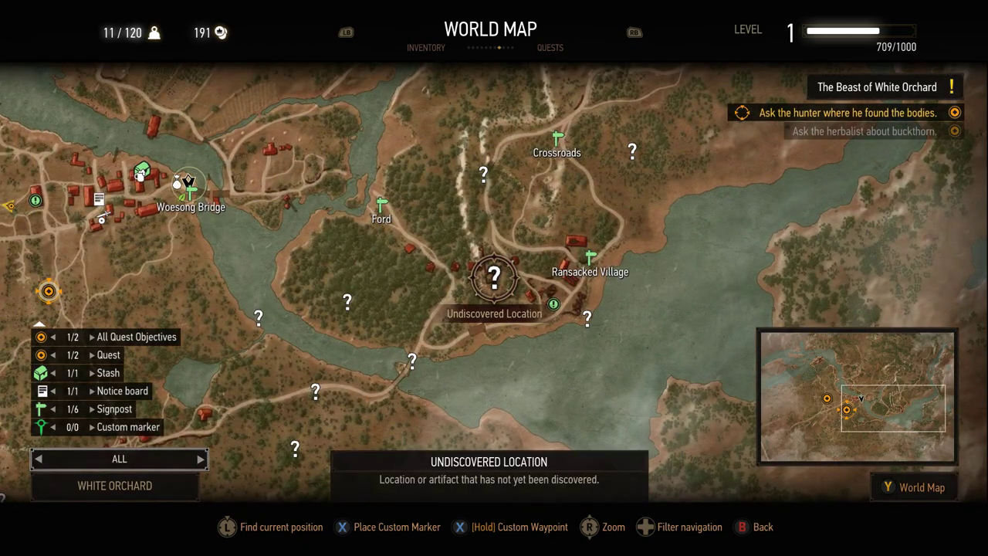
Zoom into the map and pan west toward Nilfgaardian Garrison, then further south.
{"action": "key", "text": "Up"}
{"action": "scroll", "coordinate": [494, 278], "scroll_direction": "up", "scroll_amount": 3}
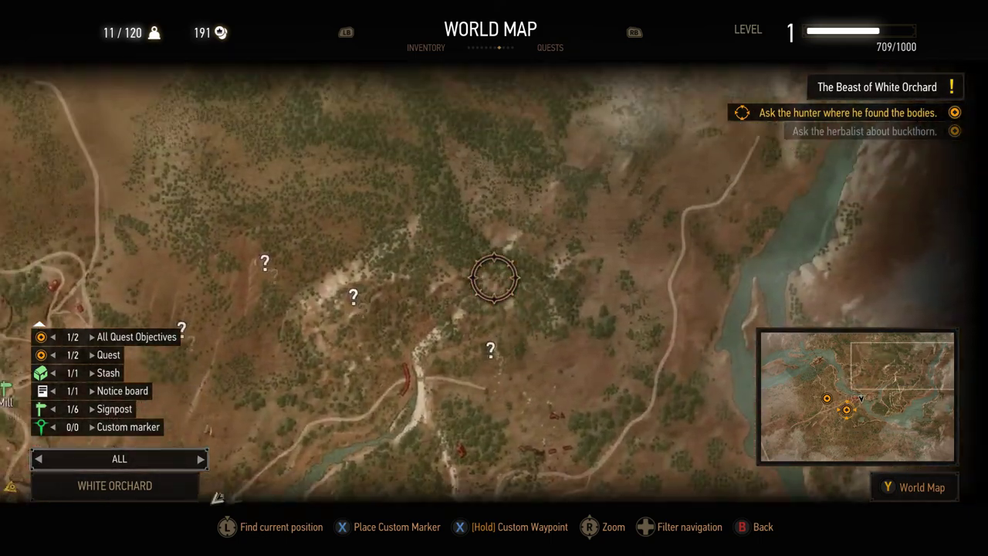
{"action": "key", "text": "Left"}
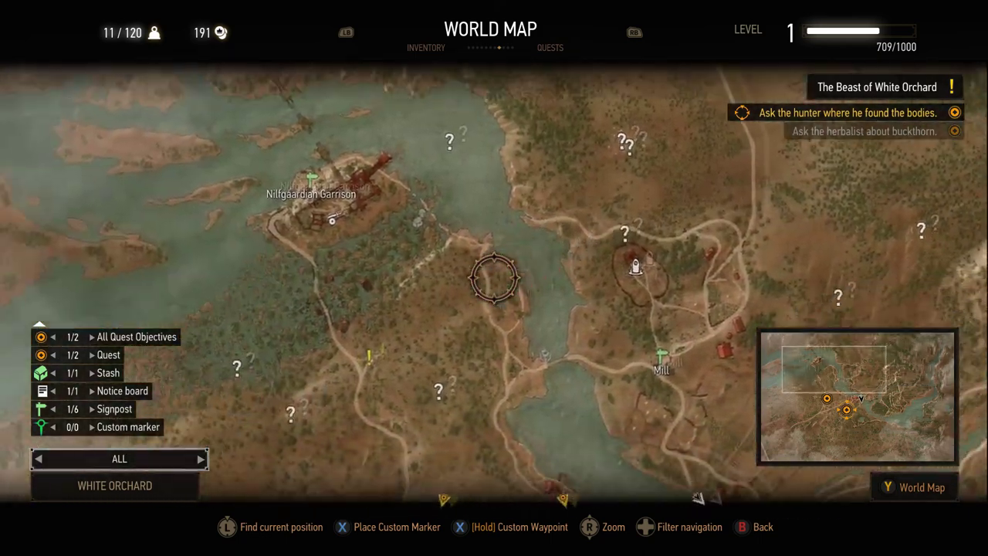
{"action": "key", "text": "Down"}
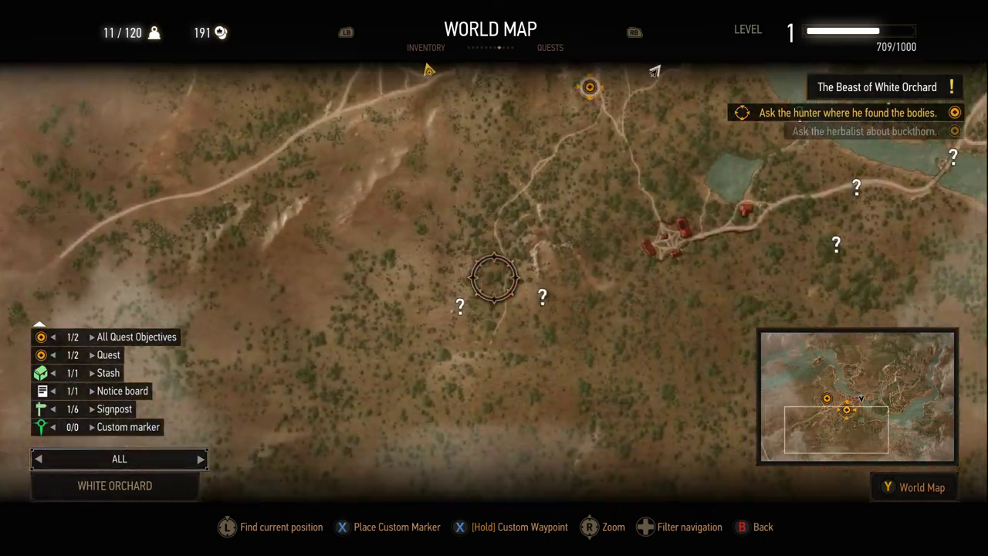